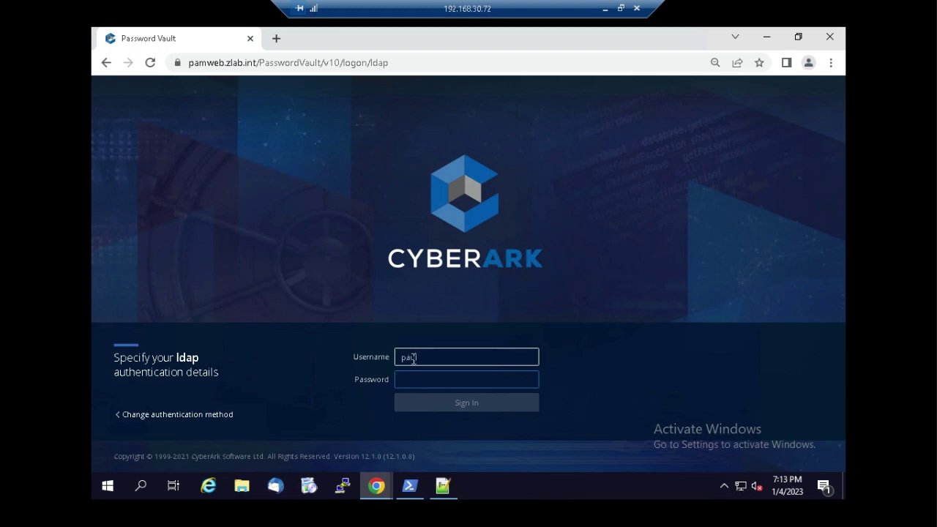
# Enter the account password for the requester's LDAP login and sign in to the vault
pyautogui.press('Tab')
pyautogui.write('P')
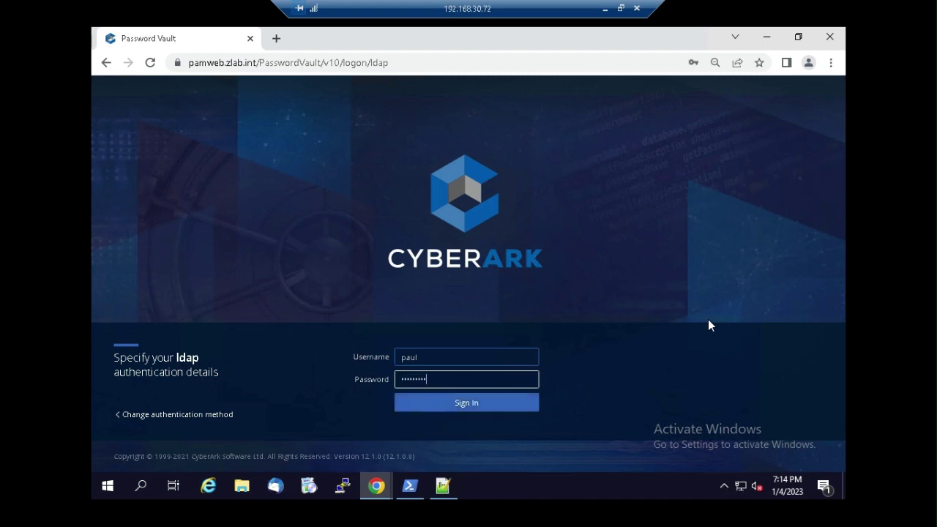
pyautogui.click(464, 404)
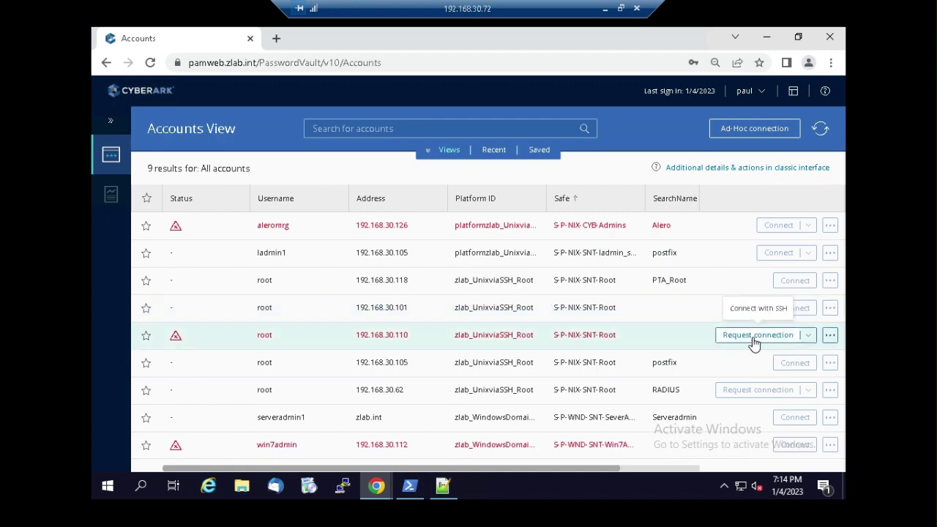
# Send a connection request for the root account at 192.168.30.62 with the reason "To restore backup"
pyautogui.click(746, 394)
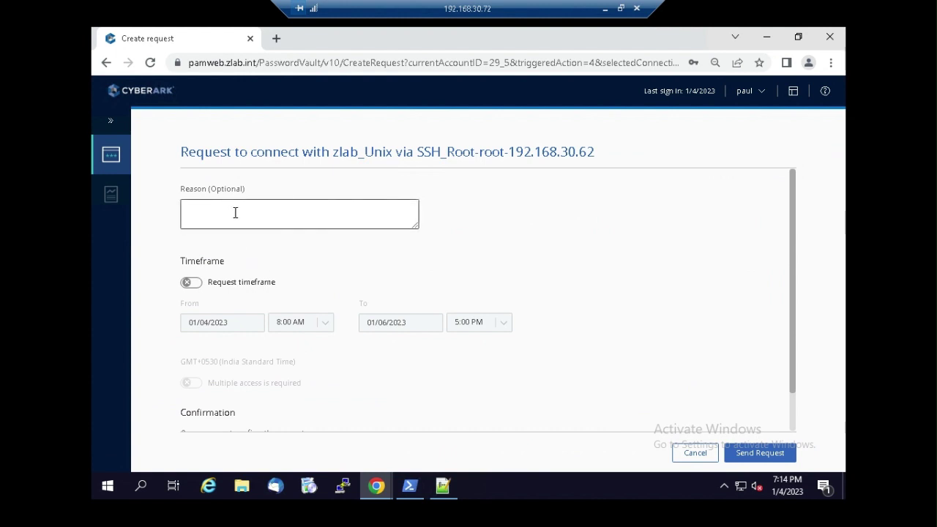
pyautogui.click(234, 213)
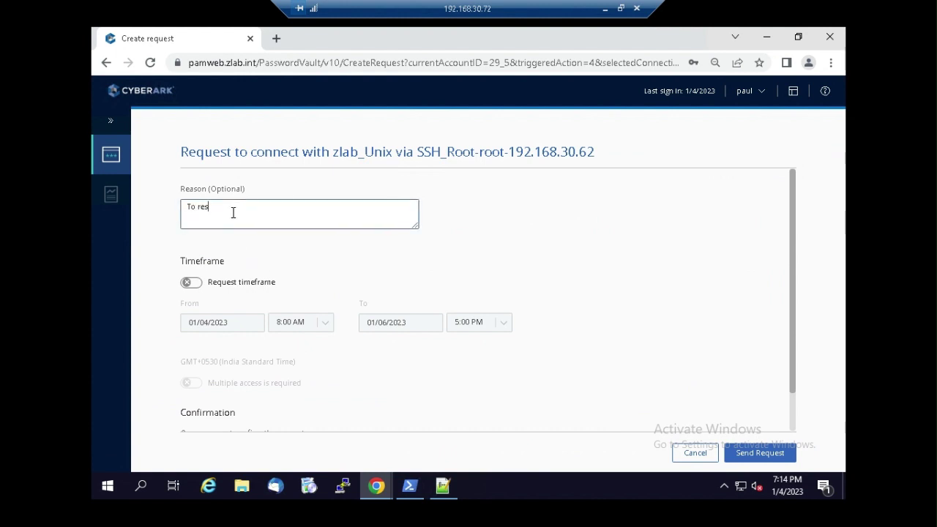
pyautogui.write('To restore backup')
pyautogui.scroll(-1, 233, 362)
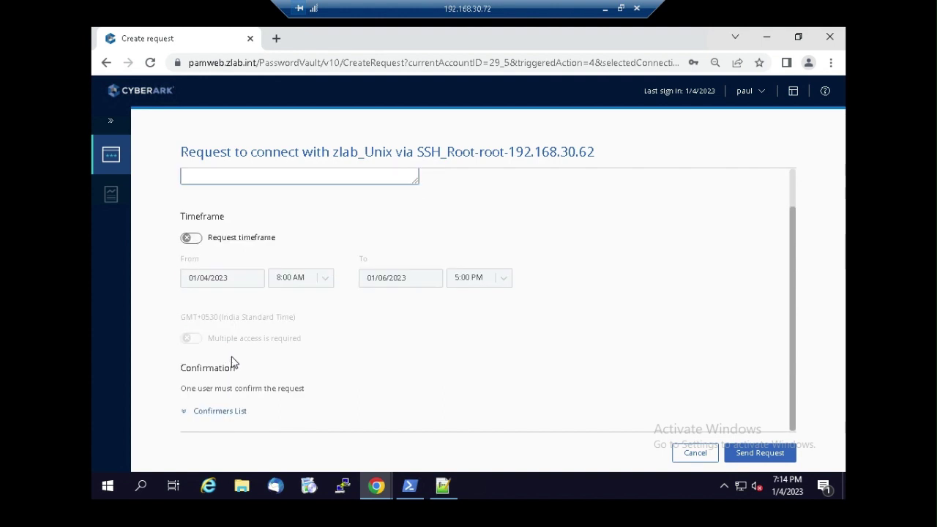
pyautogui.click(214, 412)
pyautogui.scroll(-2, 270, 339)
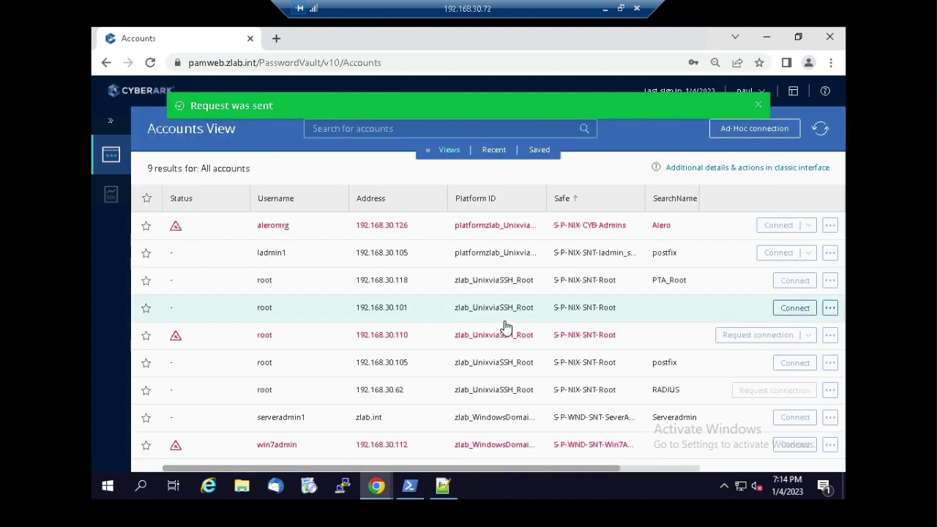
# Sign out of the requester's session and sign back in with the approver's username and password
pyautogui.click(765, 92)
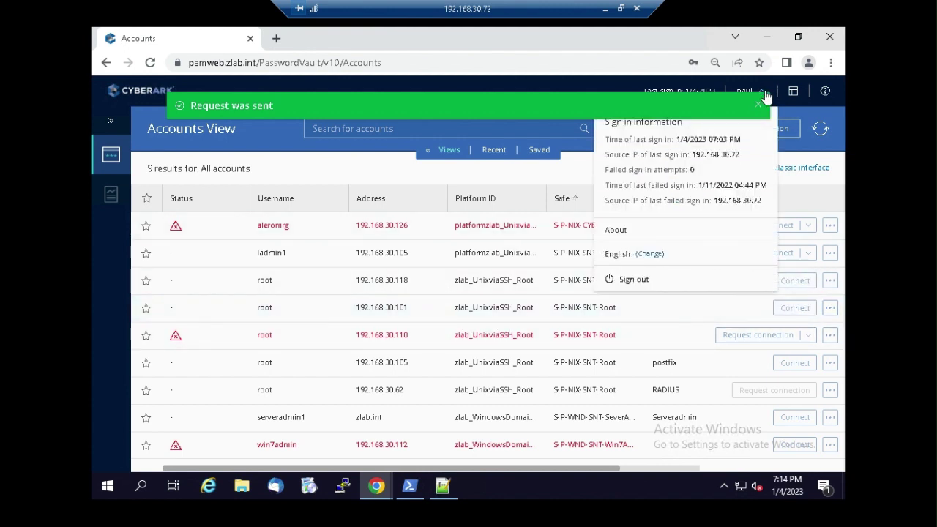
pyautogui.click(626, 285)
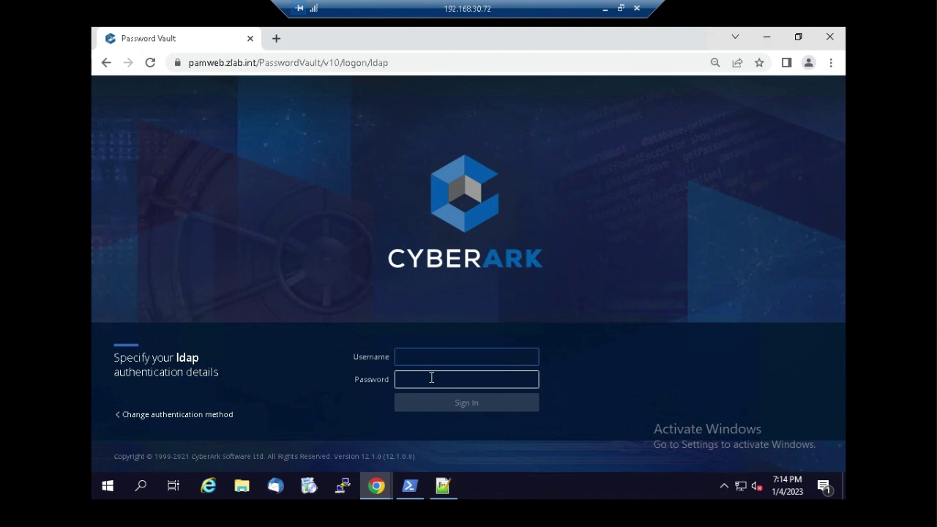
pyautogui.click(424, 357)
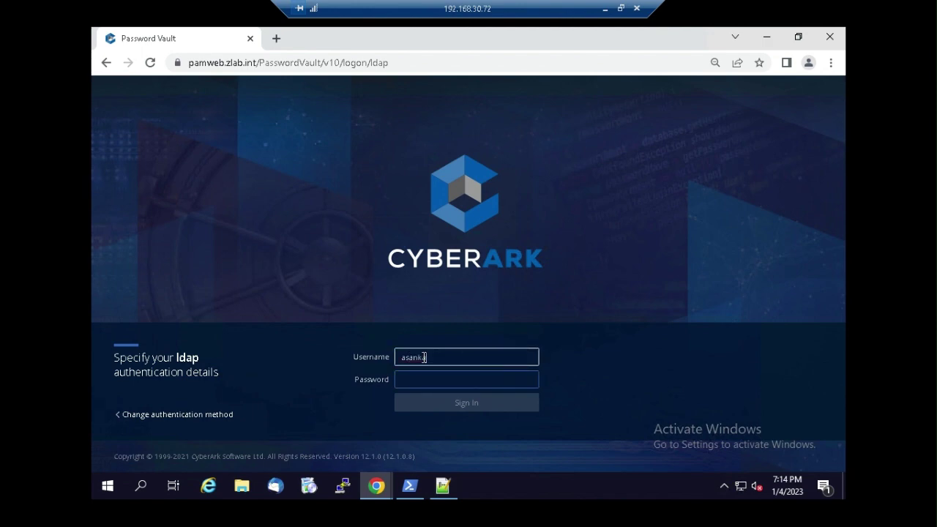
pyautogui.press('Tab')
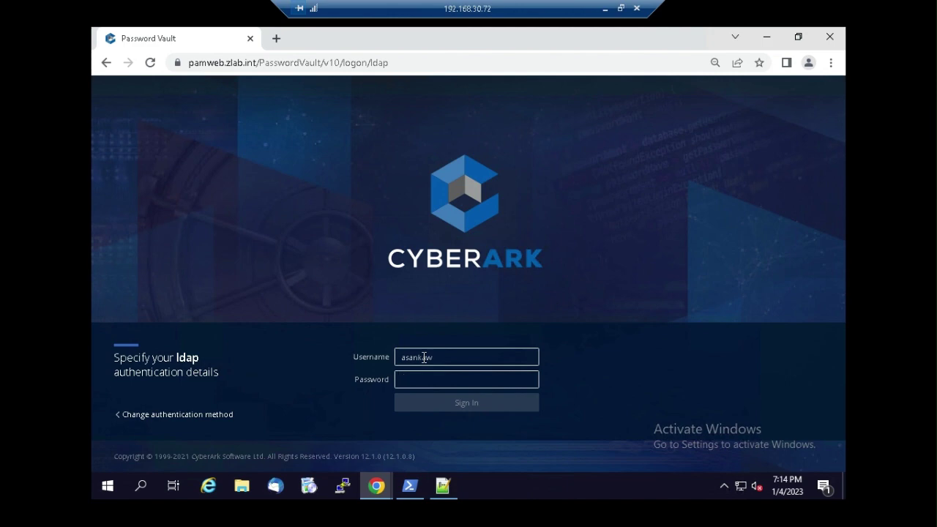
pyautogui.write('••')
pyautogui.press('BackSpace')
pyautogui.press('BackSpace')
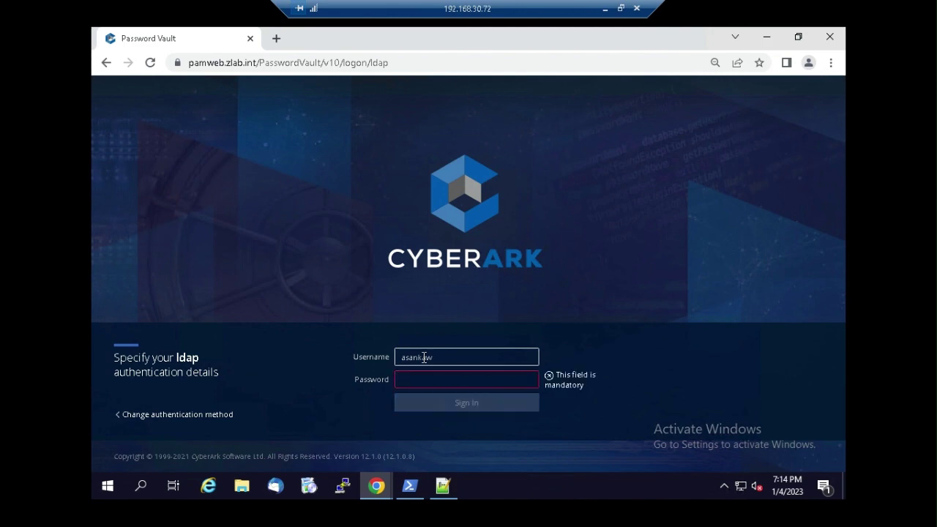
pyautogui.write('••')
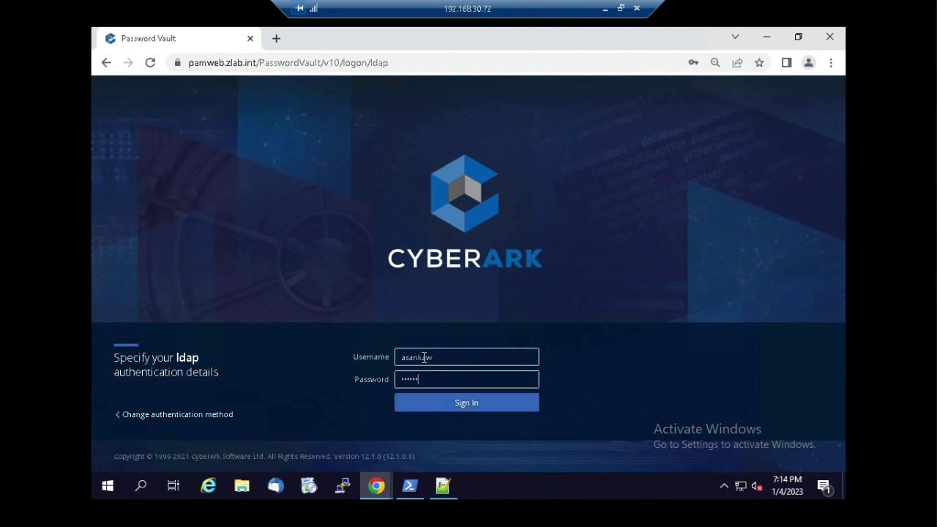
pyautogui.click(447, 407)
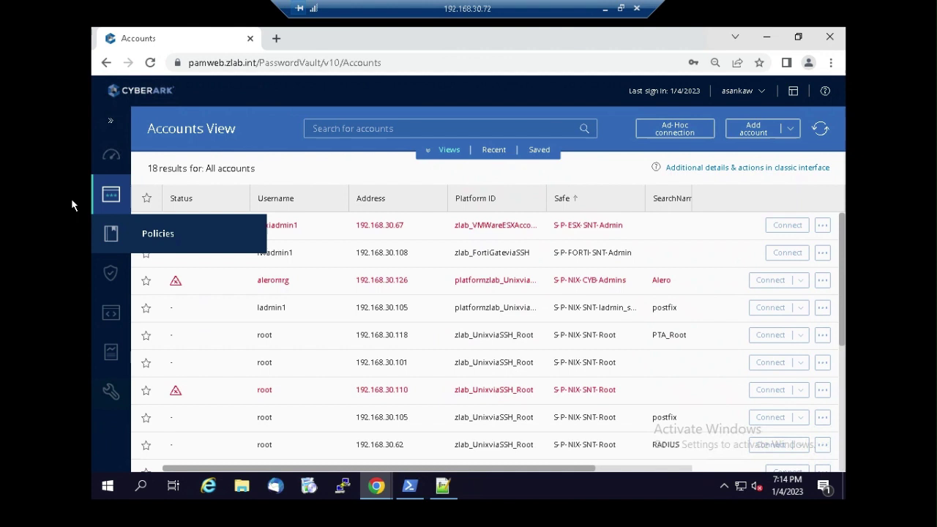
# Confirm the pending incoming request for root at 192.168.30.62, giving "Confirmed OK" as the reason
pyautogui.moveTo(103, 202)
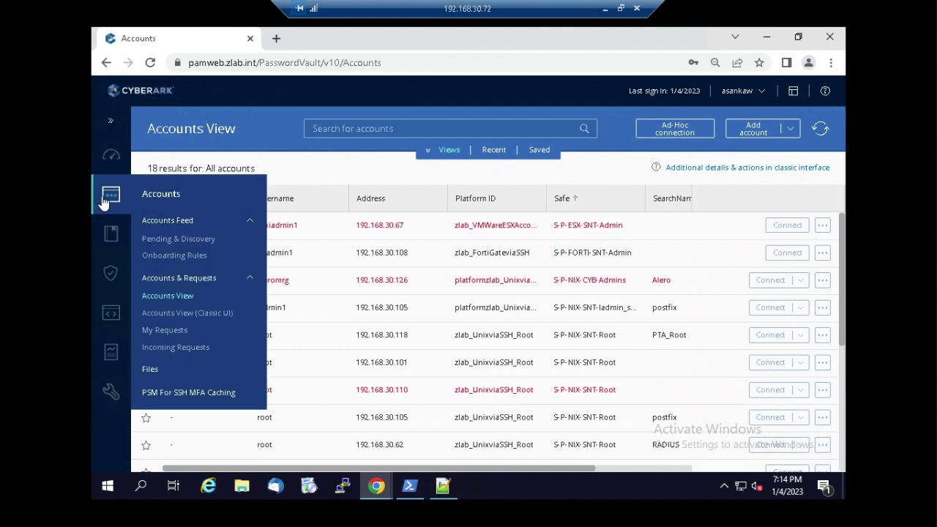
pyautogui.click(174, 346)
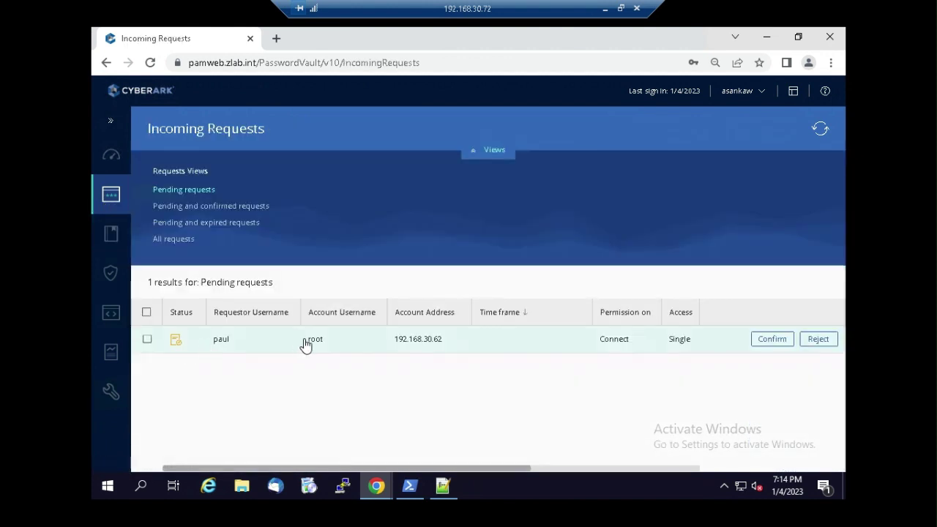
pyautogui.click(146, 339)
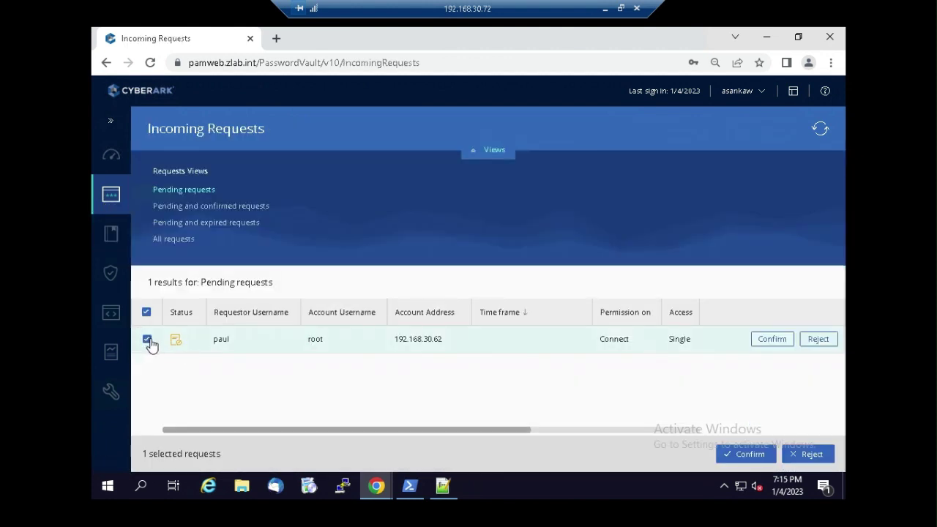
pyautogui.click(771, 338)
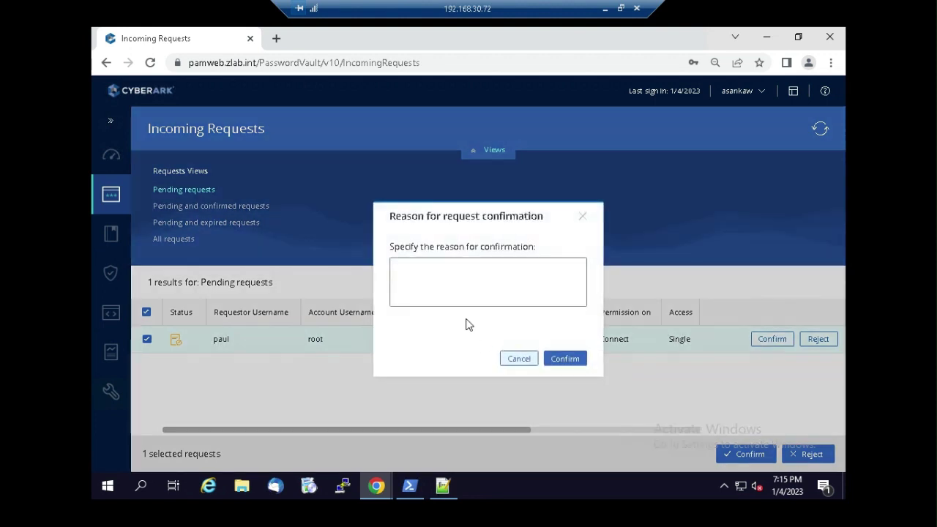
pyautogui.click(426, 275)
pyautogui.write('Confirmed OK')
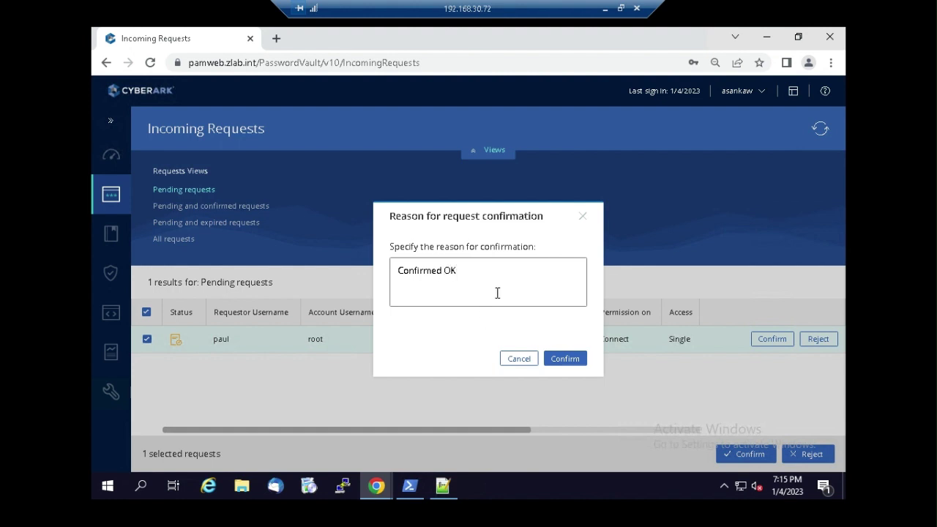
pyautogui.click(565, 359)
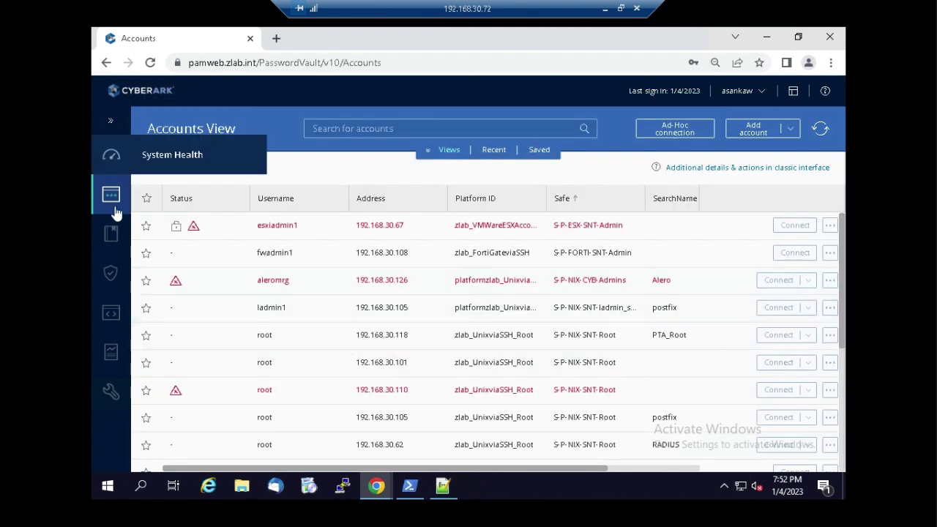
# Start generating a new report of the Activity Log type and proceed to its filter options
pyautogui.moveTo(112, 211)
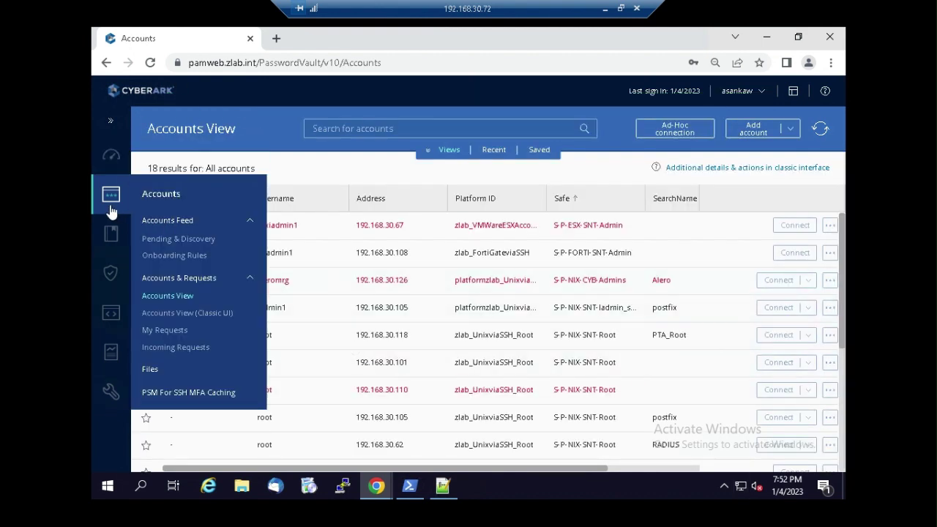
pyautogui.click(112, 356)
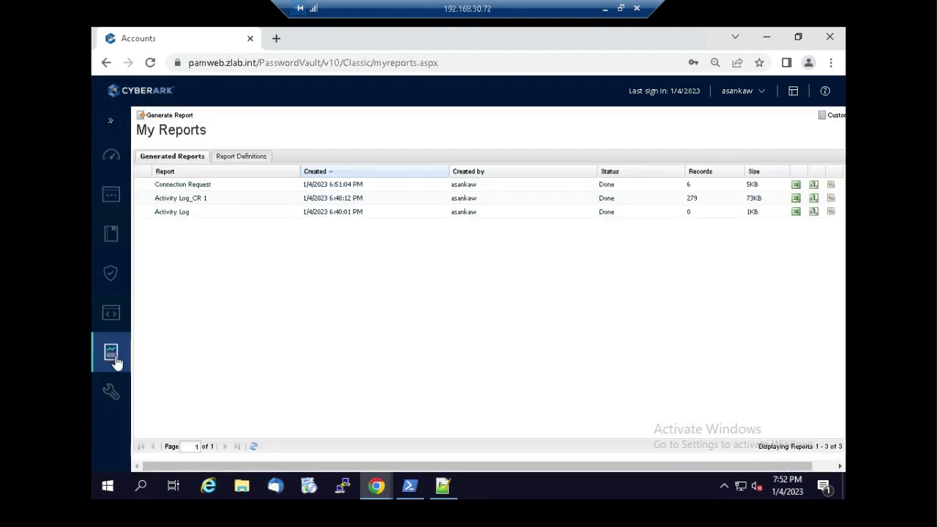
pyautogui.click(169, 117)
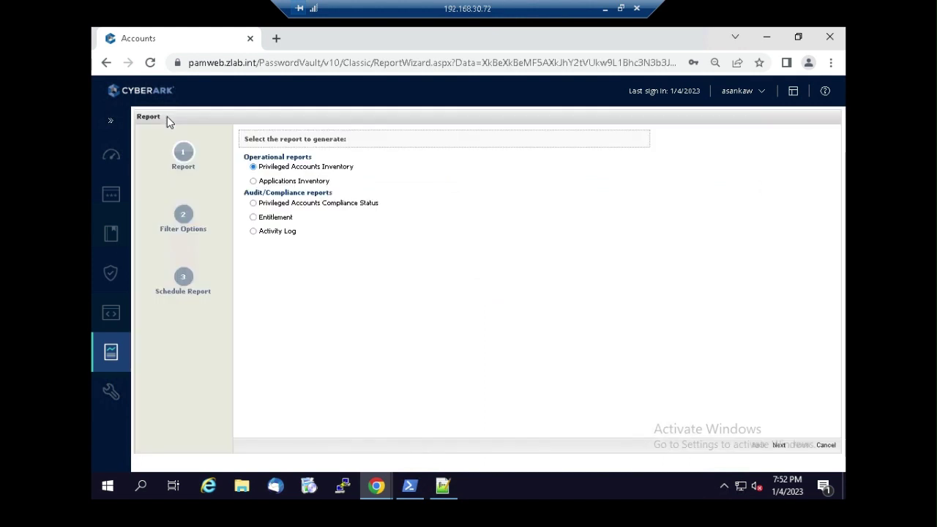
pyautogui.click(253, 232)
pyautogui.click(779, 446)
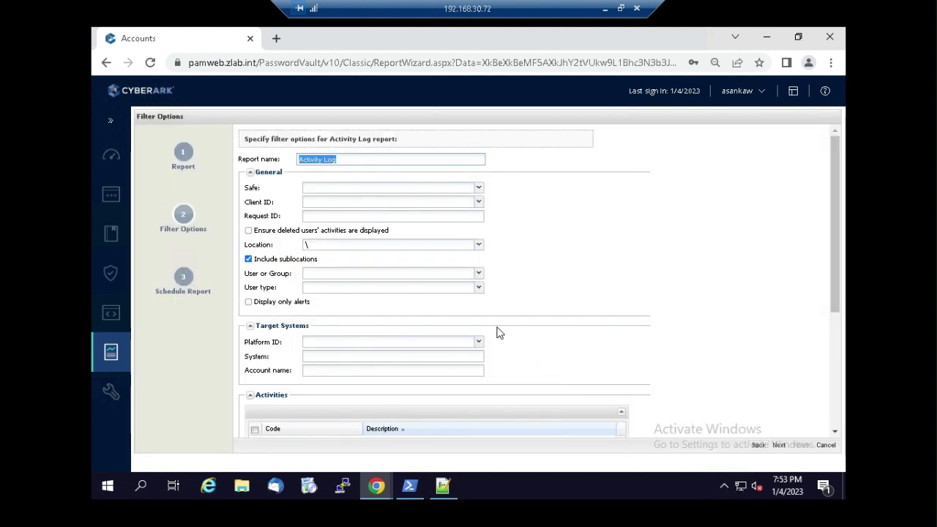
# Name the report Workflow_Activities and leave the Safe filter empty
pyautogui.click(350, 163)
pyautogui.moveTo(350, 161); pyautogui.dragTo(301, 161)
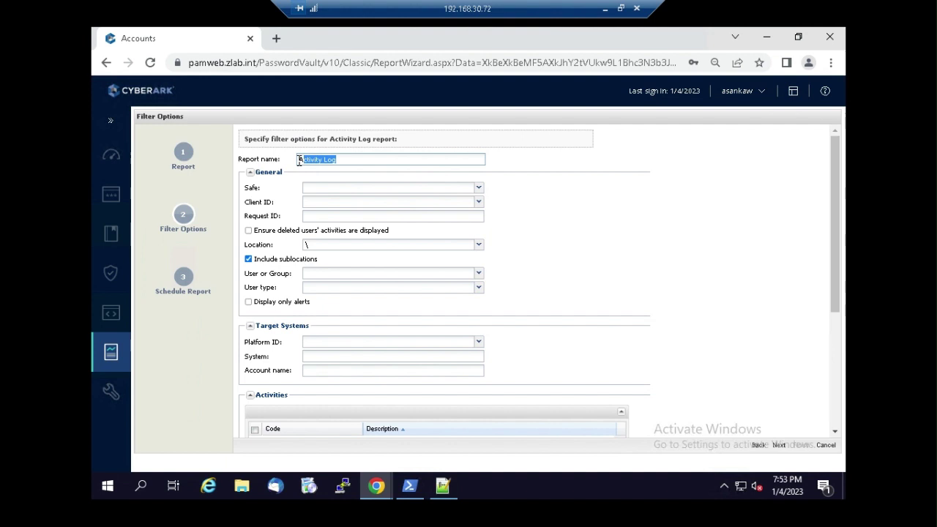
pyautogui.write('Workflow_Acti')
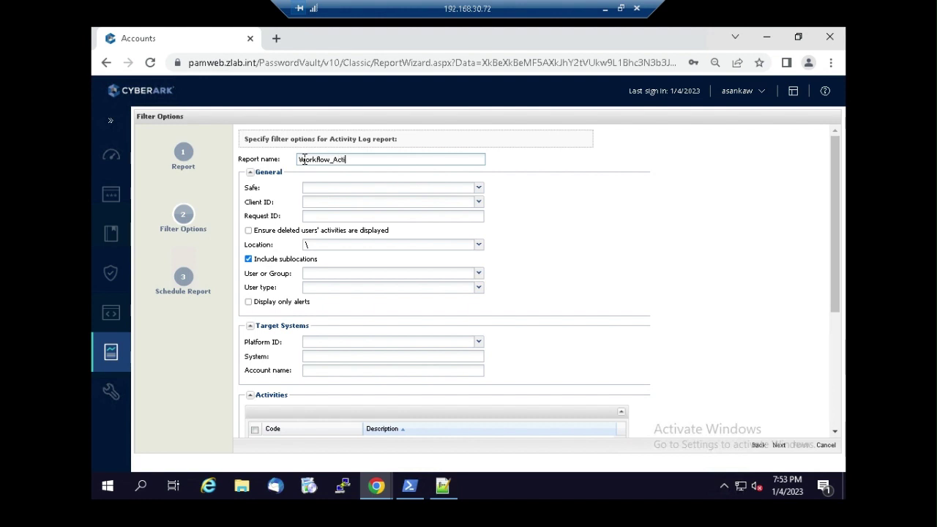
pyautogui.write('ties')
pyautogui.click(330, 190)
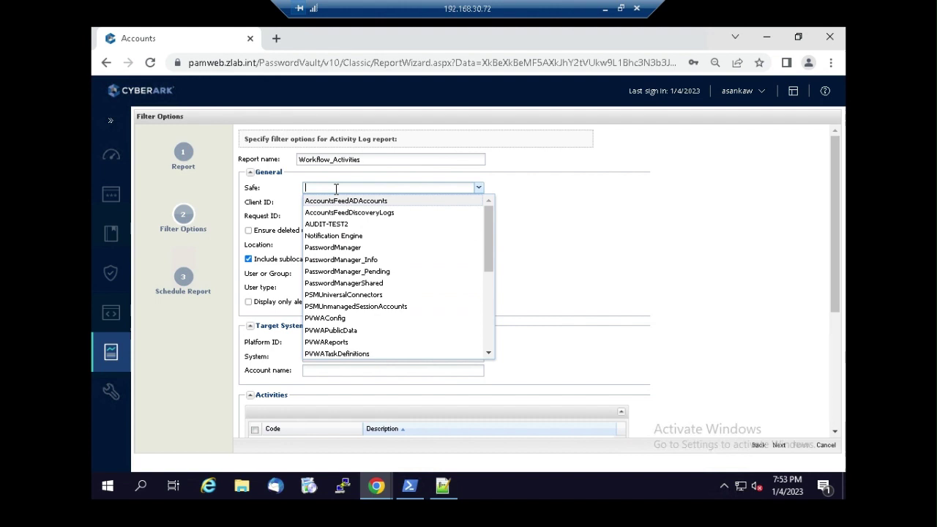
pyautogui.click(619, 192)
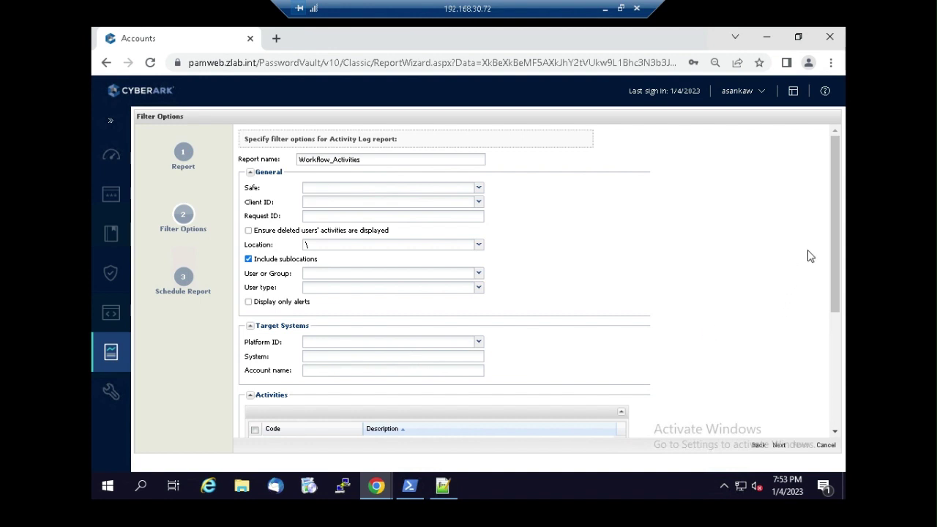
# Clear all activity selections in the report filter and include only the 02. Approval Workflow Activities group
pyautogui.moveTo(832, 203); pyautogui.dragTo(827, 315)
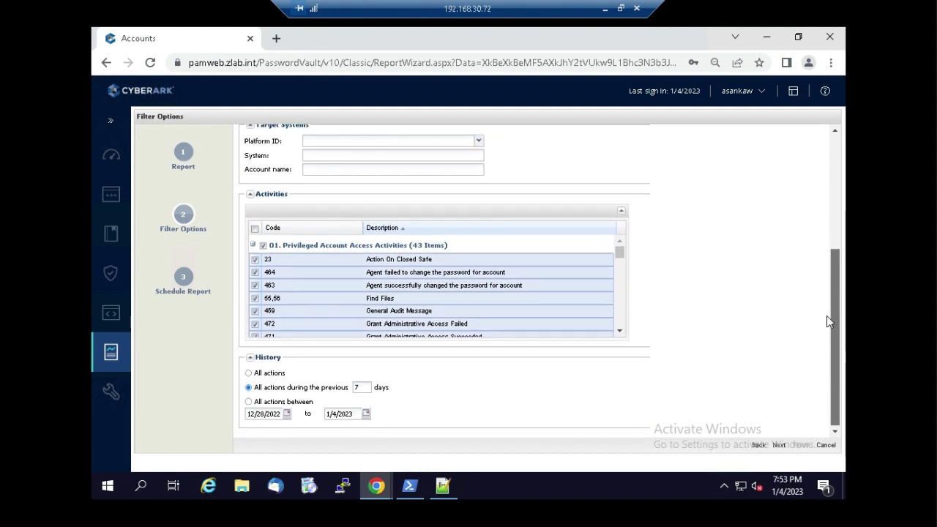
pyautogui.click(255, 228)
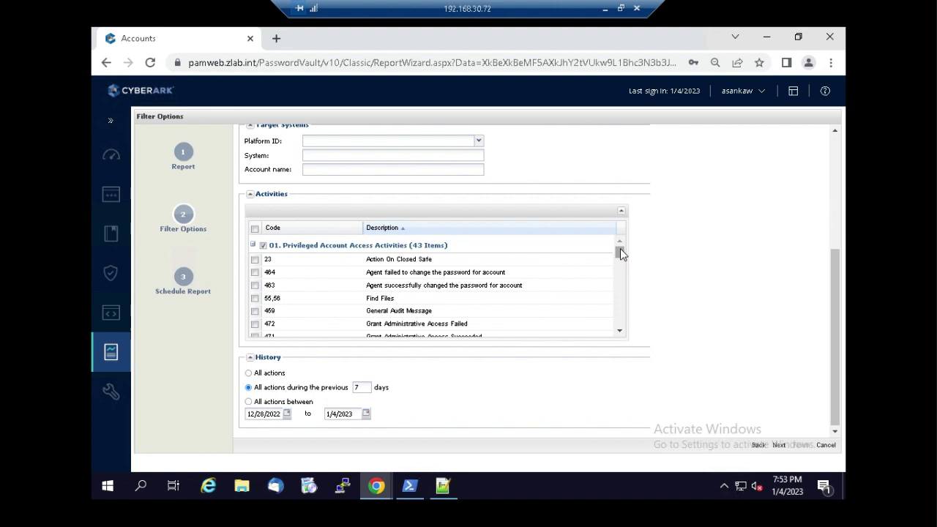
pyautogui.moveTo(620, 252); pyautogui.dragTo(618, 261)
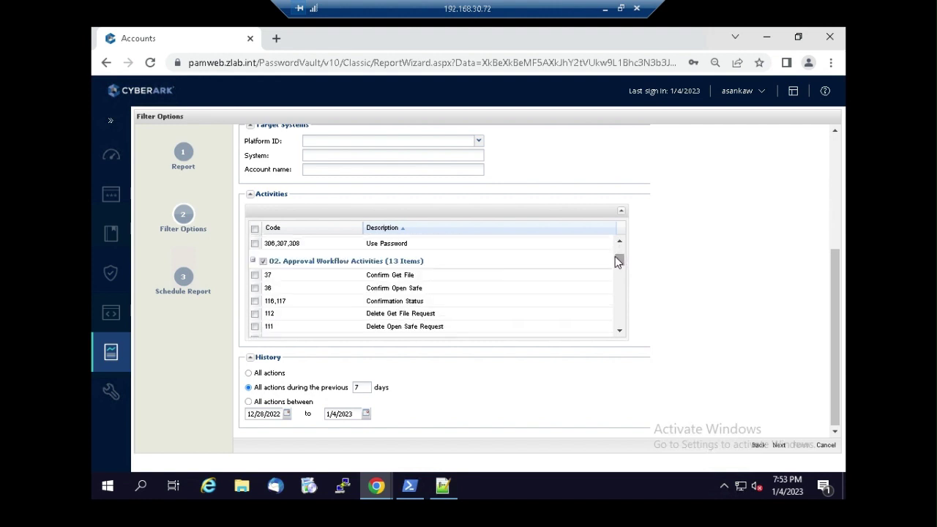
pyautogui.click(265, 263)
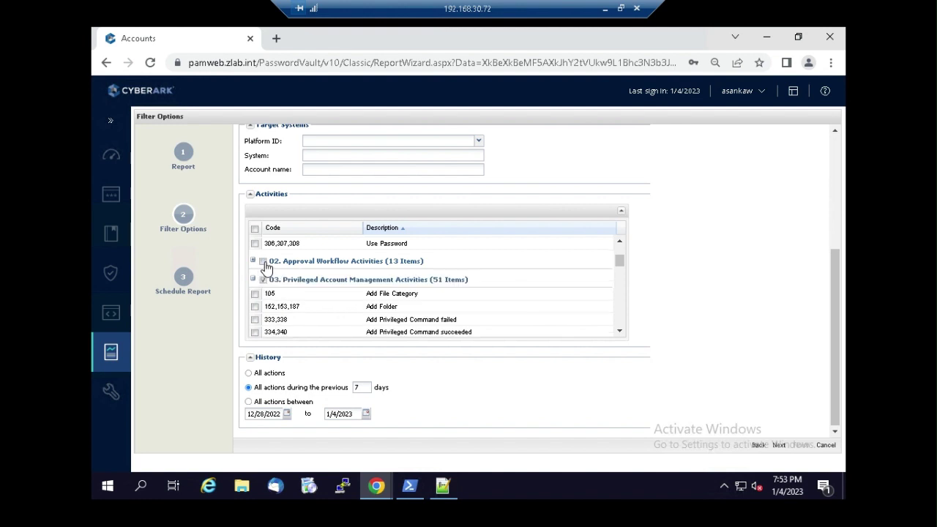
pyautogui.click(262, 261)
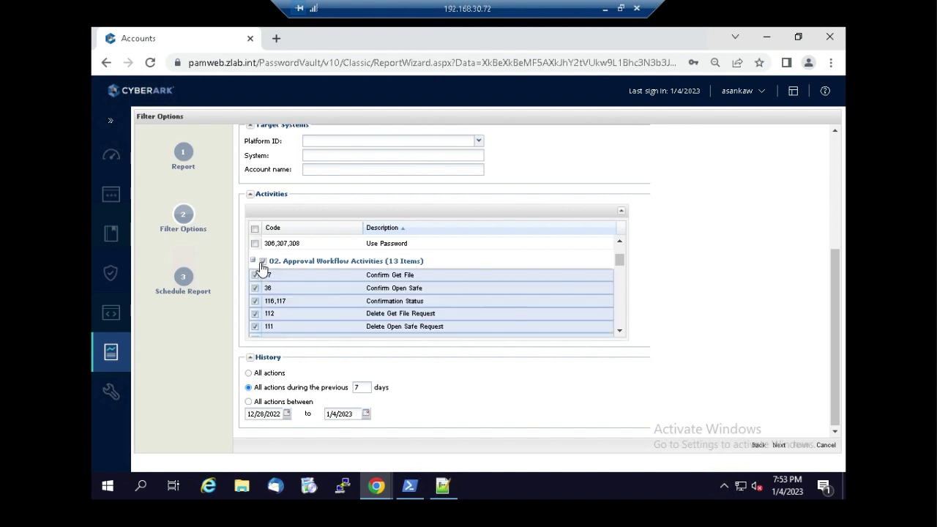
pyautogui.scroll(-5, 258, 268)
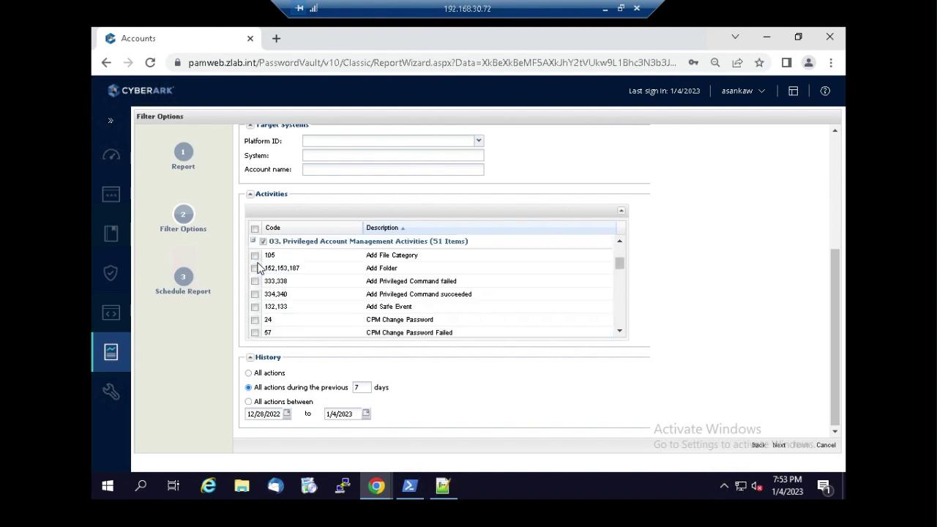
pyautogui.scroll(5, 258, 268)
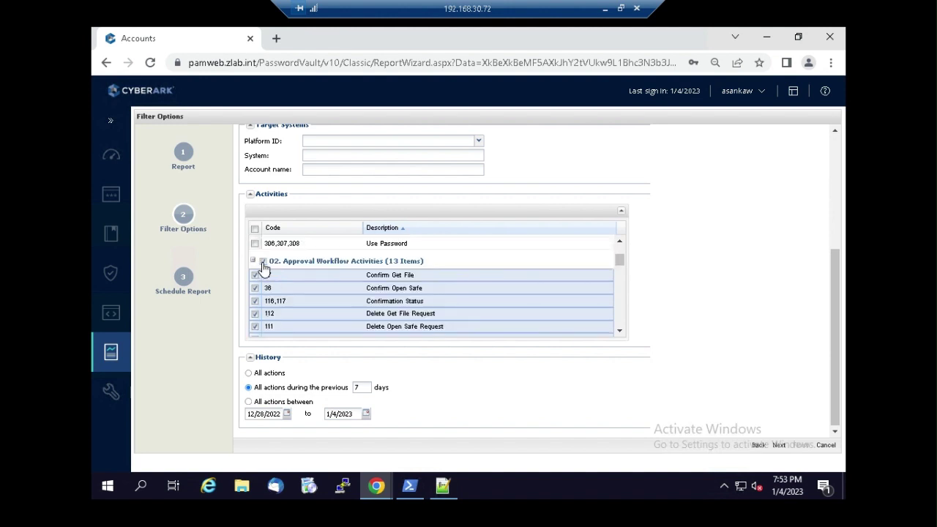
pyautogui.scroll(-2, 306, 293)
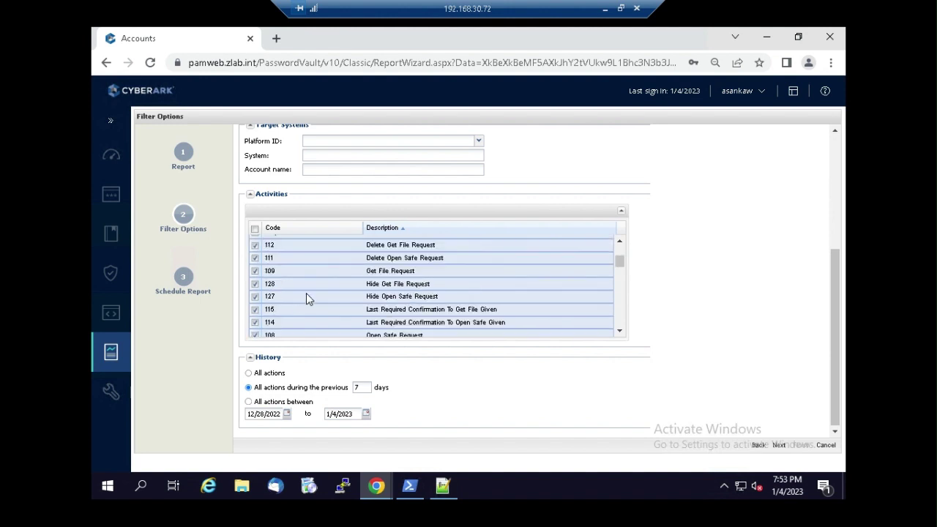
# Limit the report history to all actions between 1/4/2023 and 1/4/2023 and proceed to the schedule options
pyautogui.scroll(-2, 306, 293)
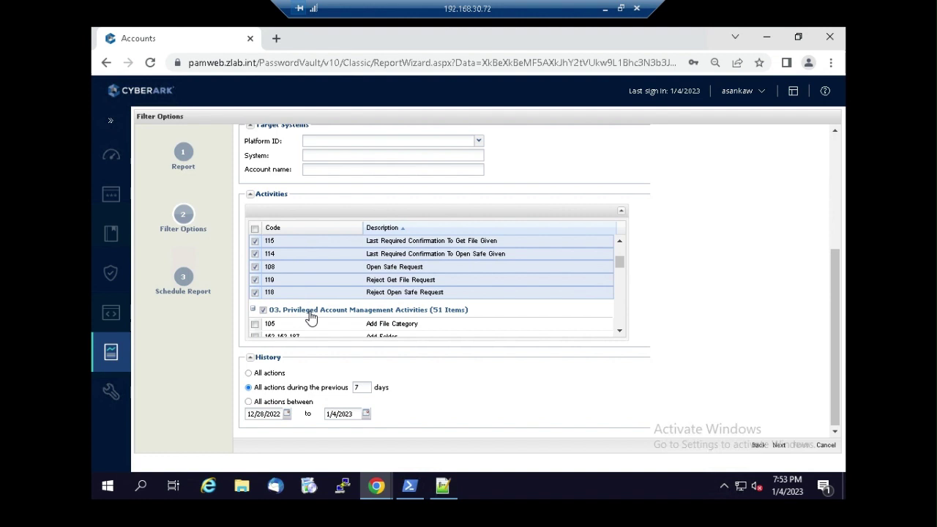
pyautogui.click(250, 402)
pyautogui.click(286, 413)
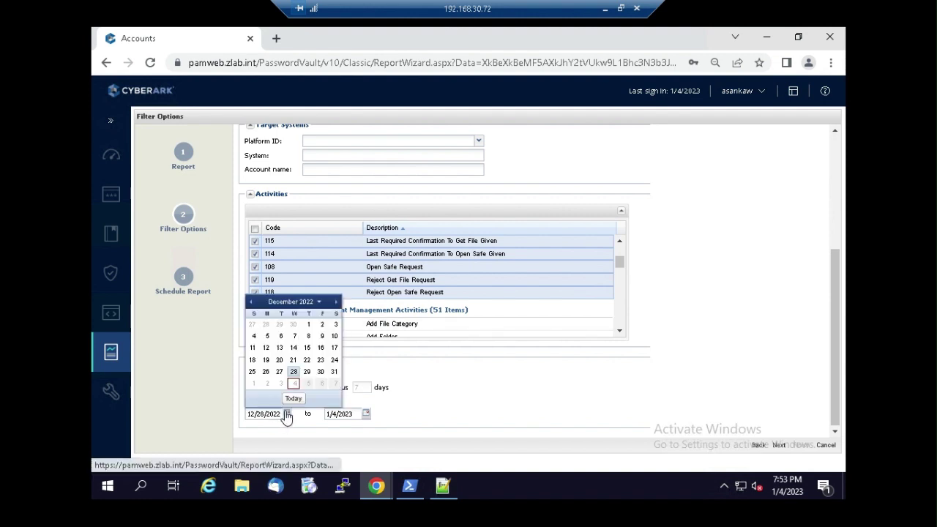
pyautogui.click(293, 398)
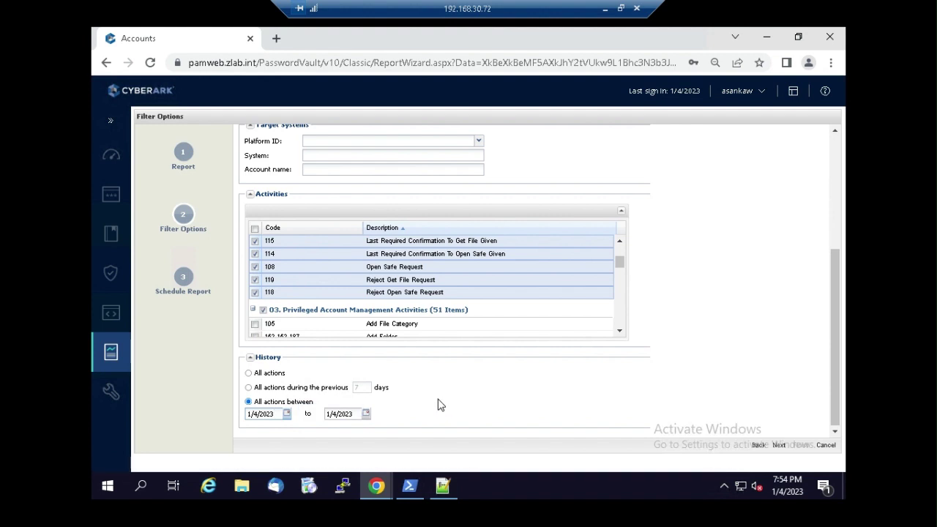
pyautogui.moveTo(835, 289); pyautogui.dragTo(828, 323)
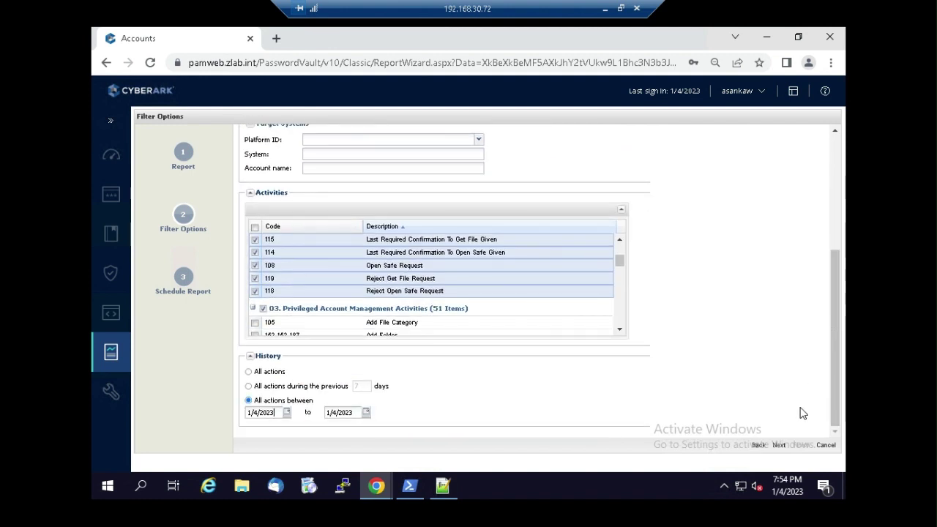
pyautogui.click(779, 444)
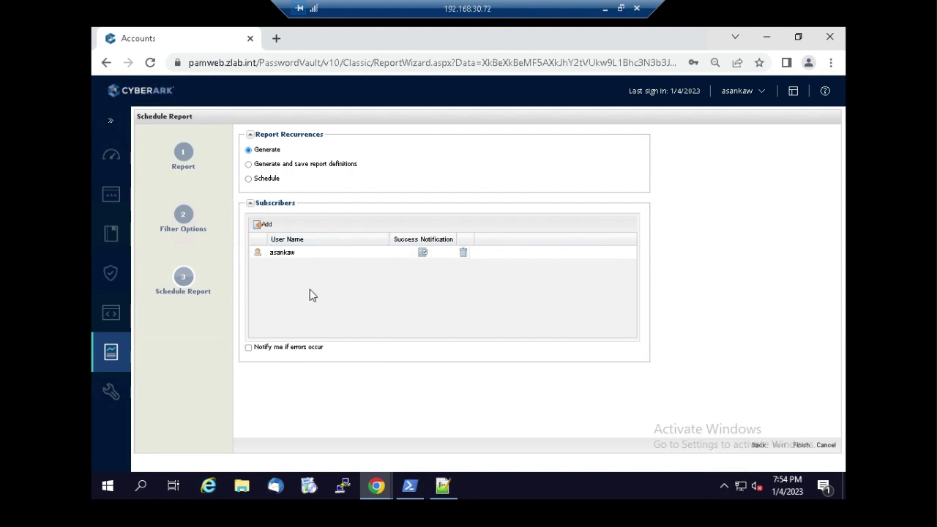
# Search the Vault for the requesting user and add that user as a report subscriber
pyautogui.click(262, 225)
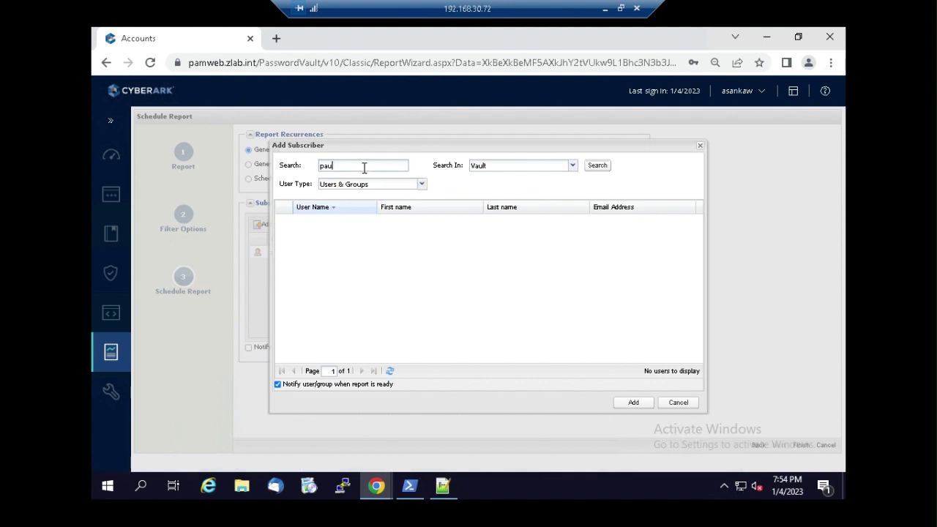
pyautogui.press('Return')
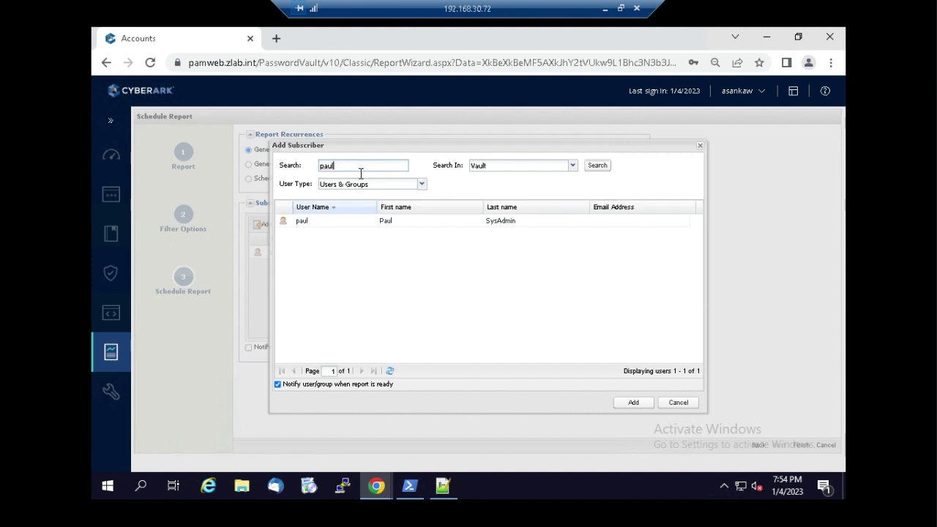
pyautogui.click(366, 223)
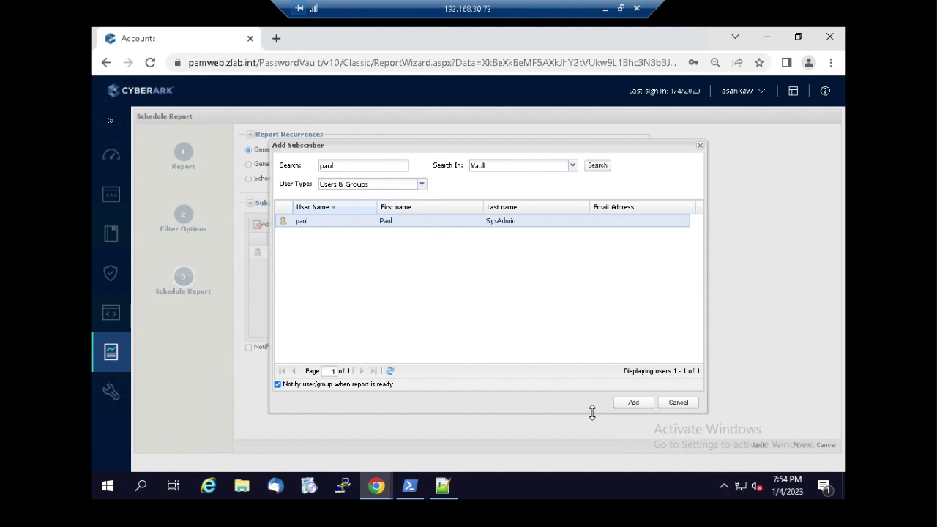
pyautogui.click(632, 403)
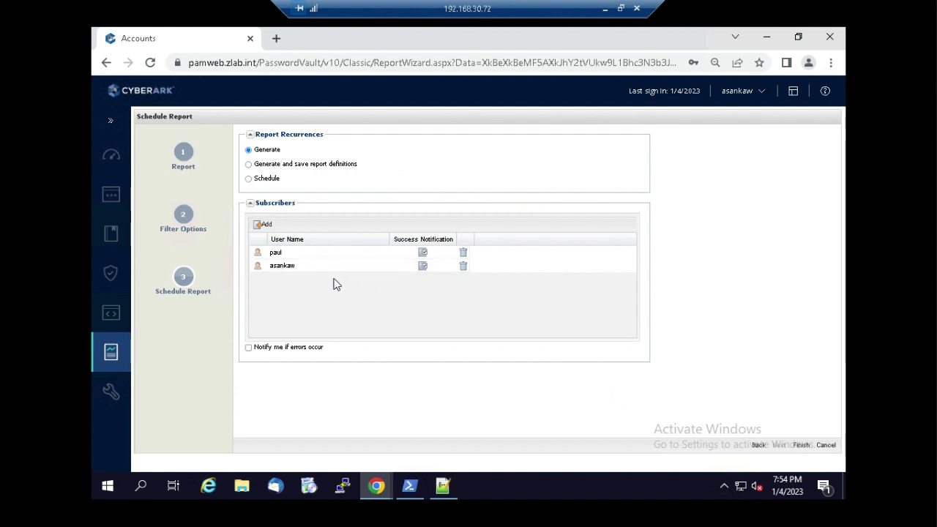
# Finish the report wizard and refresh the generated reports list to update the Workflow_Activities status
pyautogui.click(802, 445)
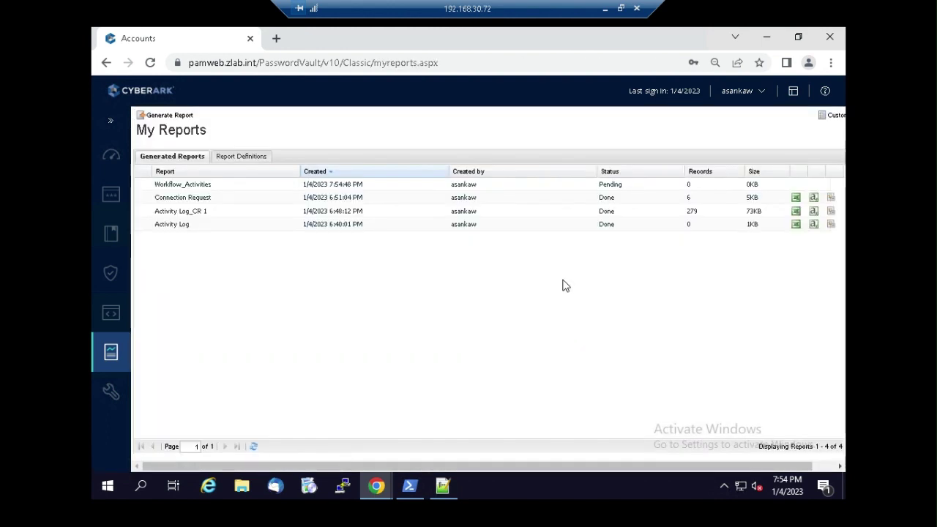
pyautogui.click(252, 449)
pyautogui.click(254, 447)
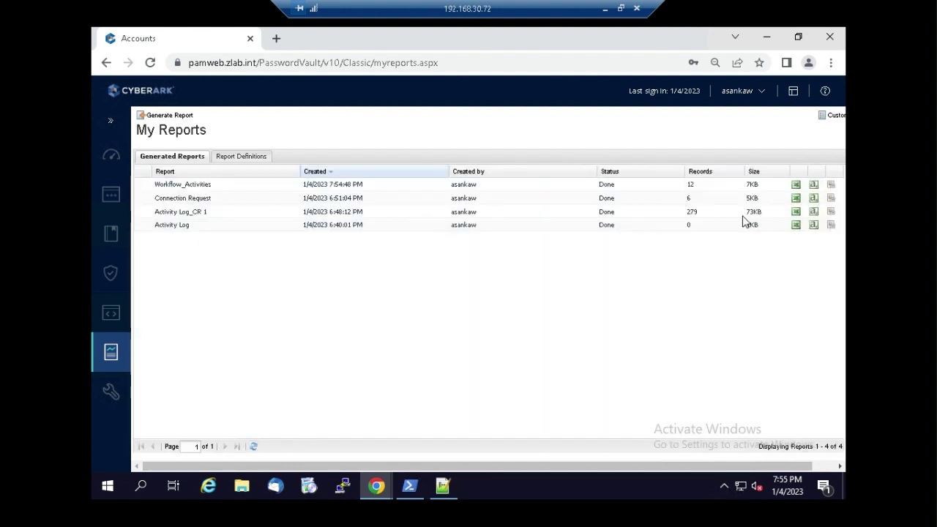
# Download the Workflow_Activities report as an Excel file and show it in its folder
pyautogui.click(797, 185)
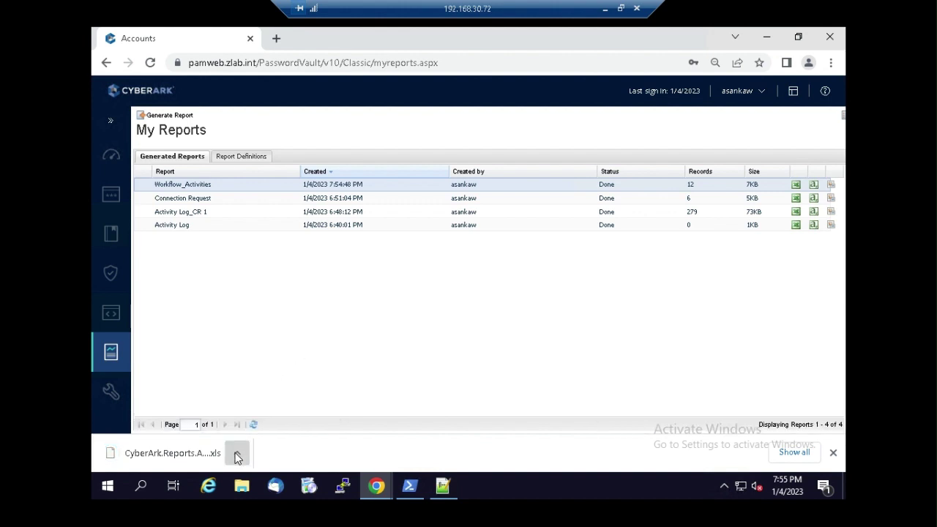
pyautogui.click(237, 455)
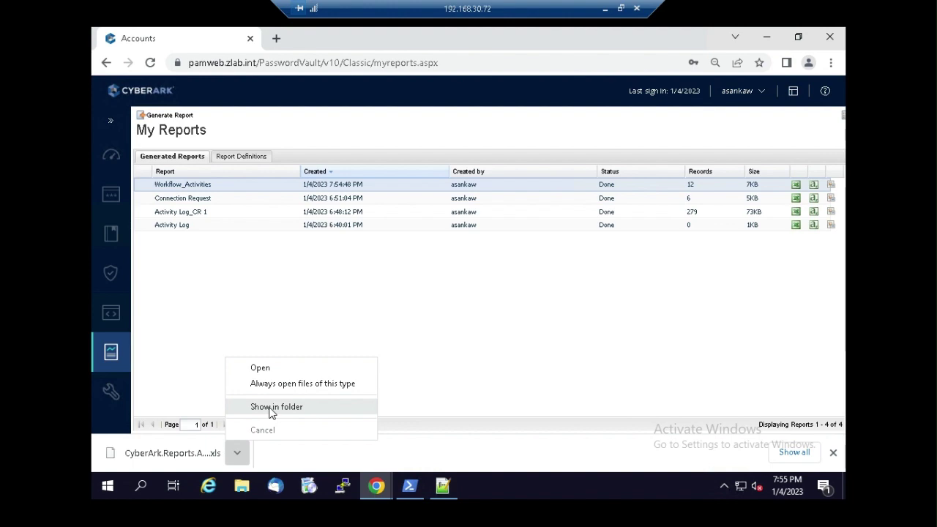
pyautogui.click(271, 410)
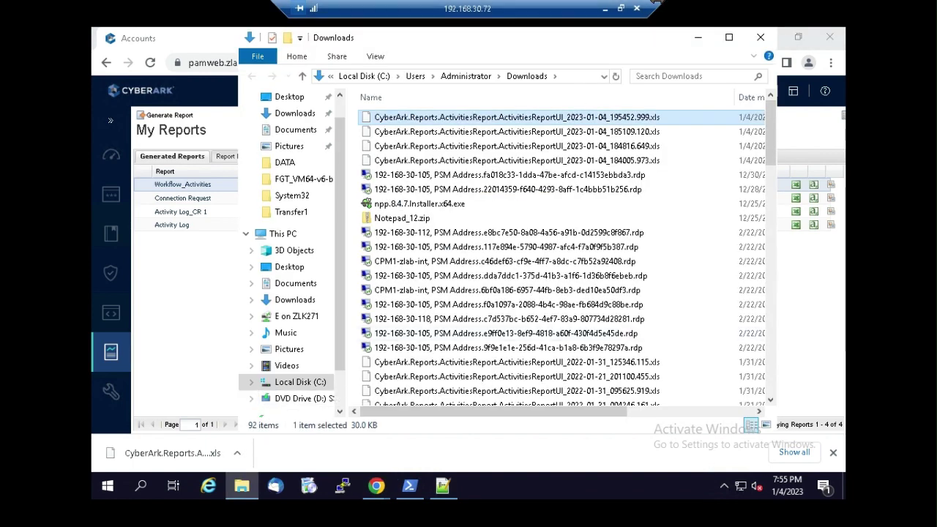
# Copy the downloaded report file and minimize the remote desktop session
pyautogui.rightClick(557, 119)
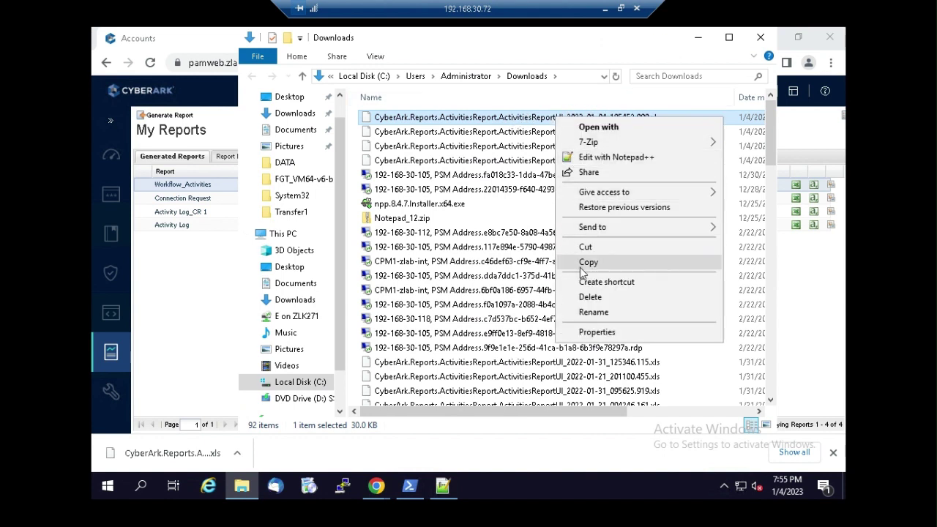
pyautogui.click(582, 263)
pyautogui.click(605, 8)
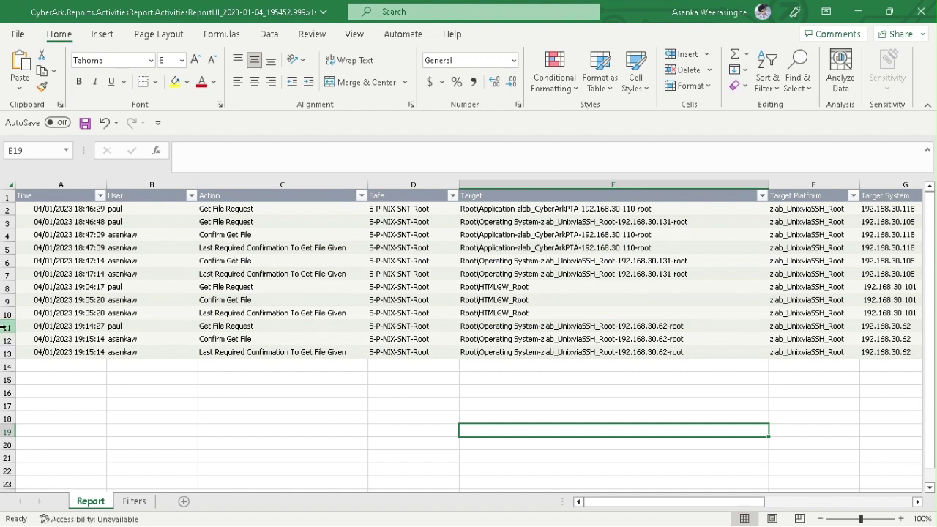
# In the report opened in Excel, highlight rows 11 and 12 in yellow
pyautogui.moveTo(8, 326); pyautogui.dragTo(9, 333)
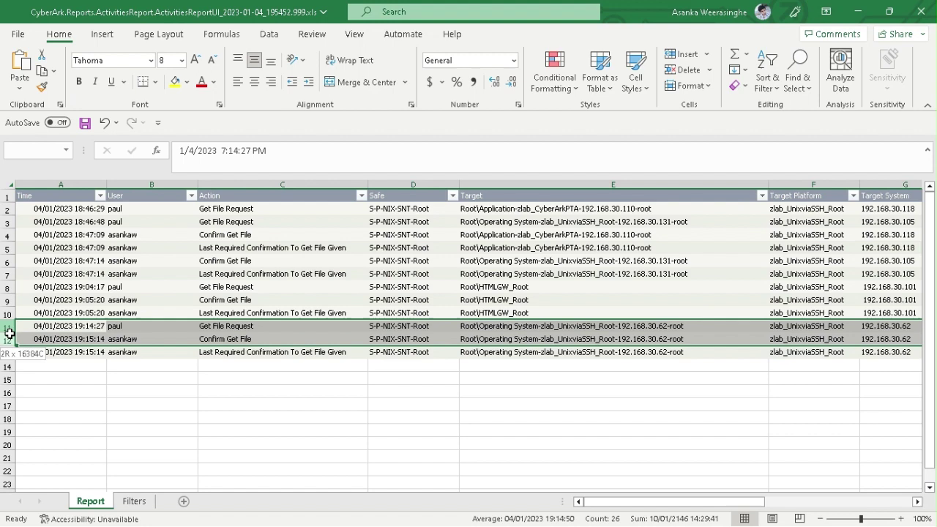
pyautogui.click(174, 82)
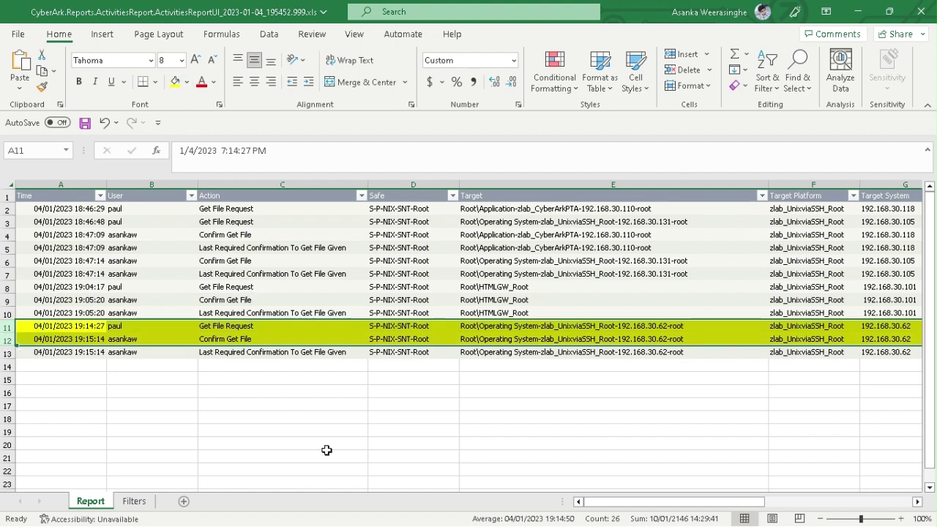
# Collapse columns G to I, widen the Reason column, and check the request and confirmation reasons in rows 11 and 12
pyautogui.moveTo(613, 504); pyautogui.dragTo(721, 502)
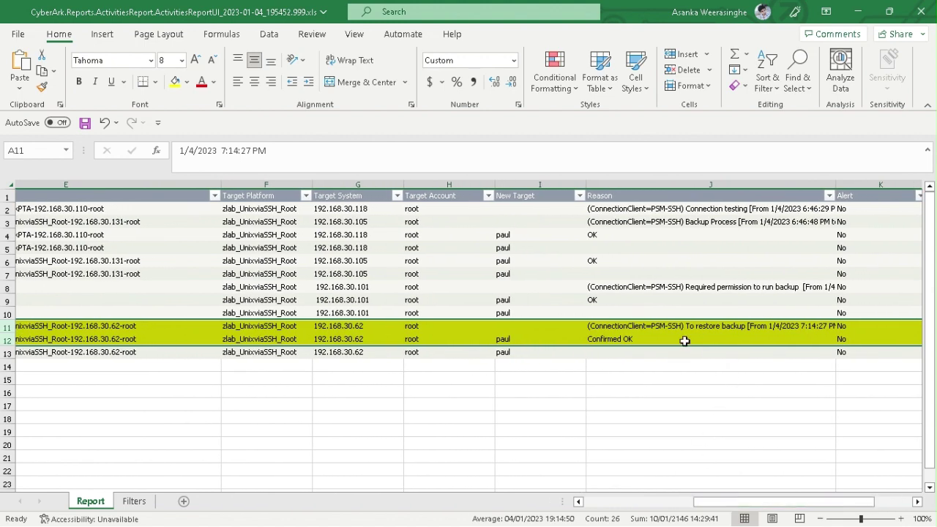
pyautogui.moveTo(586, 185); pyautogui.dragTo(334, 194)
pyautogui.moveTo(560, 184); pyautogui.dragTo(738, 185)
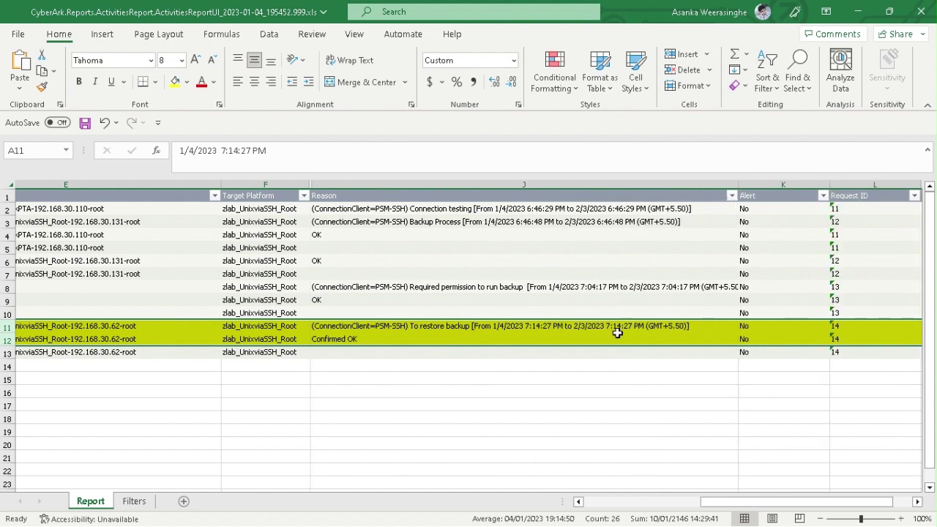
pyautogui.click(421, 326)
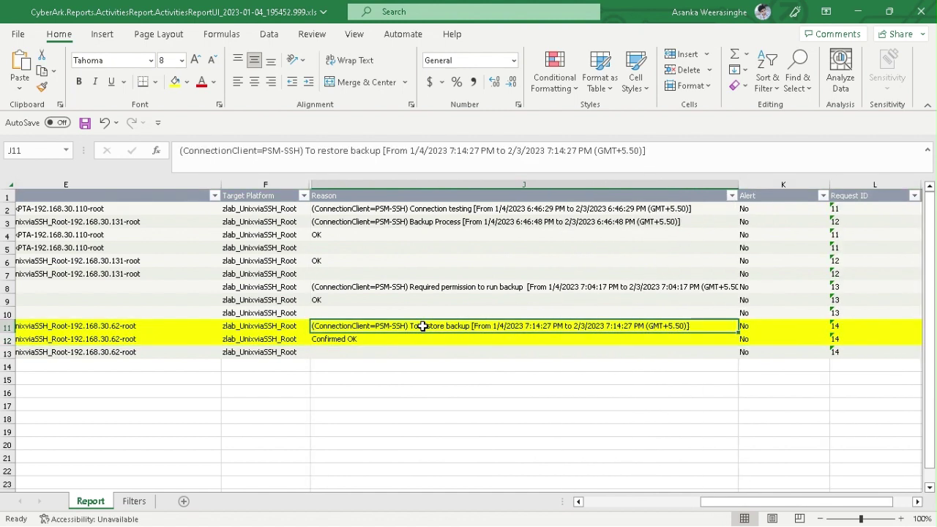
pyautogui.click(321, 341)
# Filter the User column to show only the requesting user's activities
pyautogui.moveTo(707, 502); pyautogui.dragTo(584, 504)
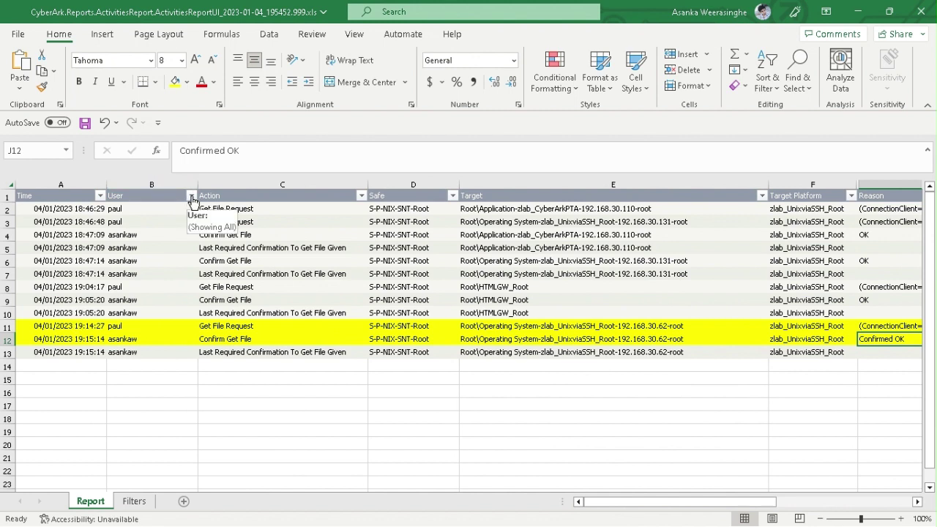
pyautogui.click(192, 196)
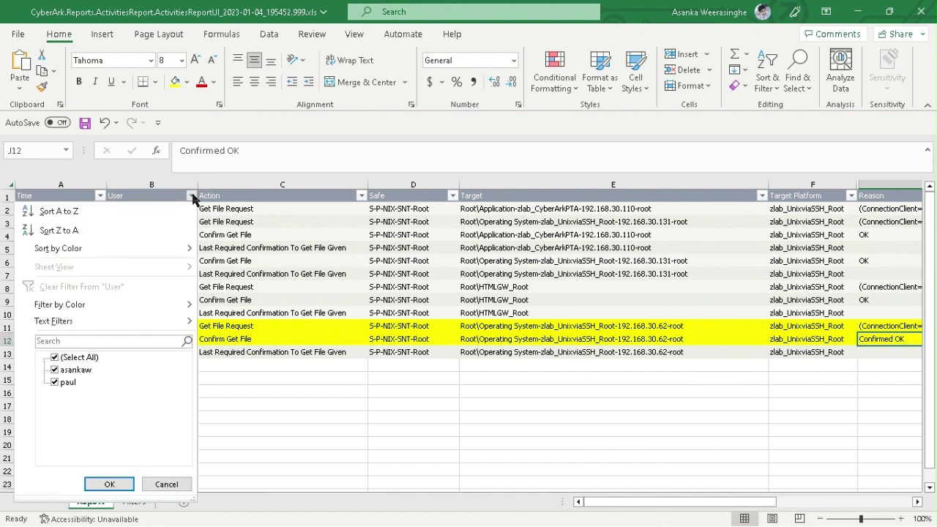
pyautogui.click(73, 359)
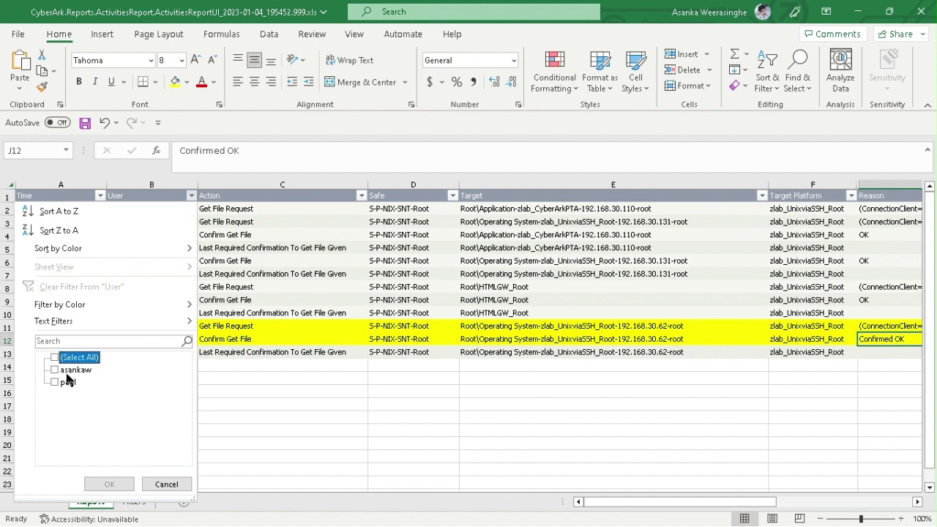
pyautogui.click(64, 382)
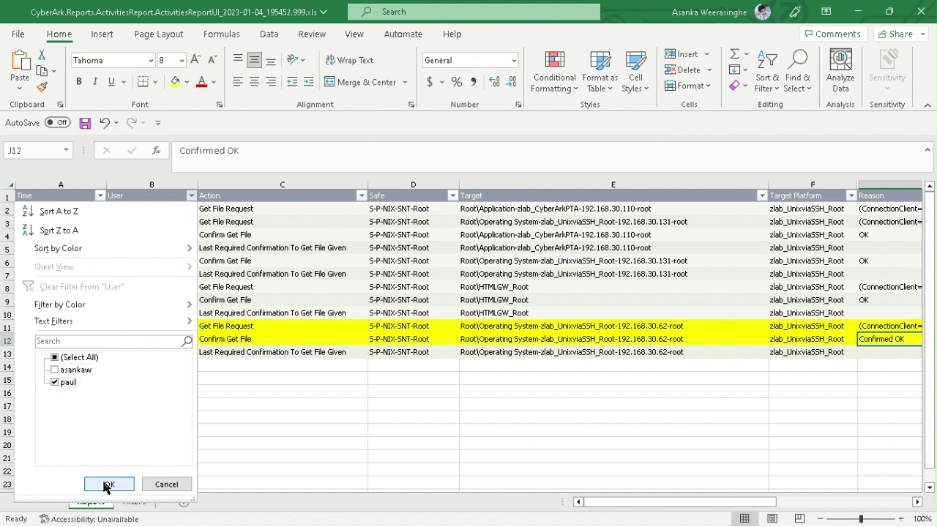
pyautogui.click(108, 485)
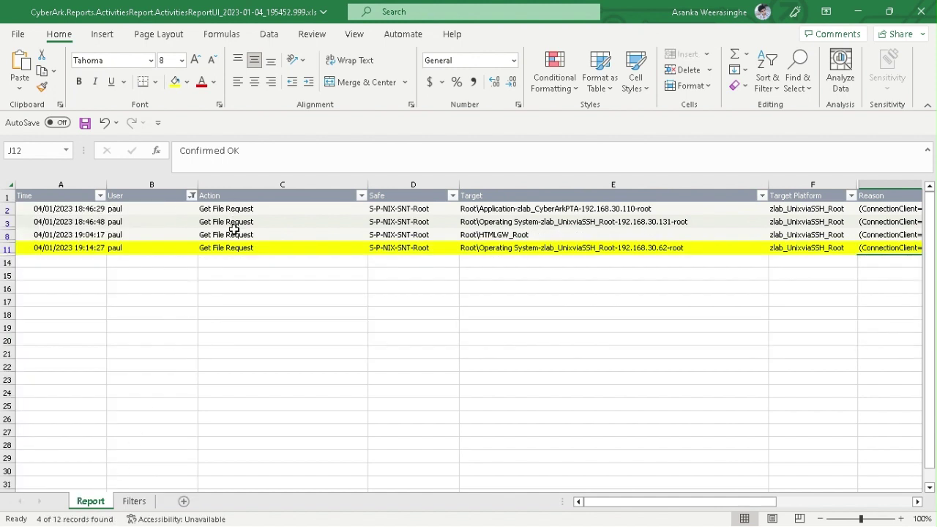